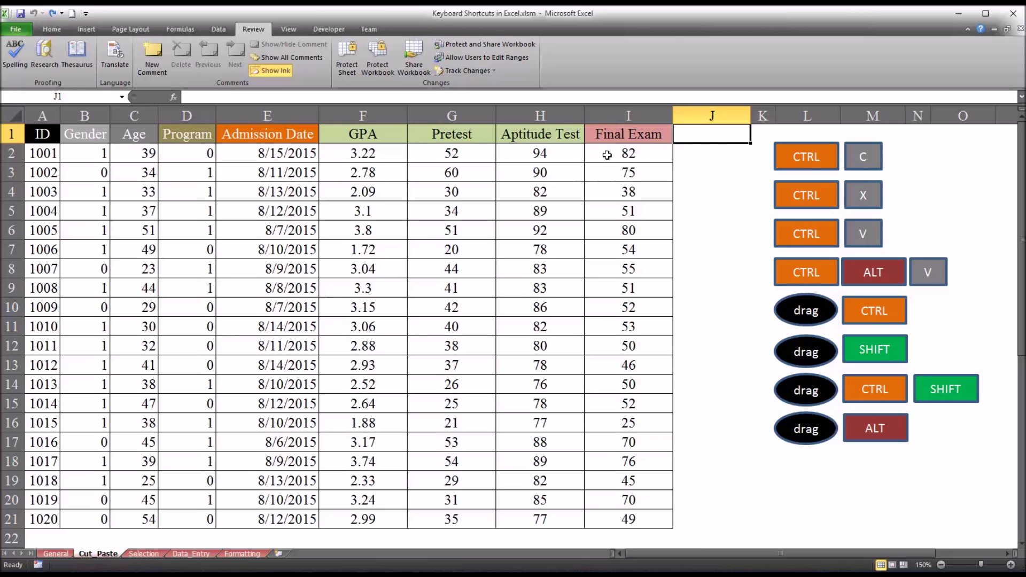
- Copy Final Exam scores I2:I8 into J2:J8 with Ctrl+C/Ctrl+V, then delete them from column J
left_click_drag(608, 155, 604, 260)
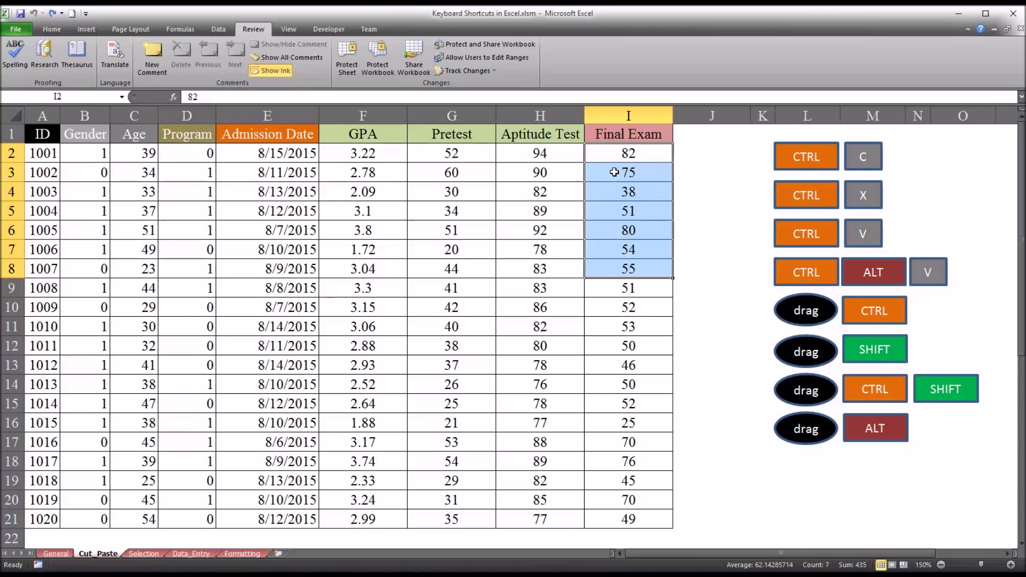
key("ctrl+c")
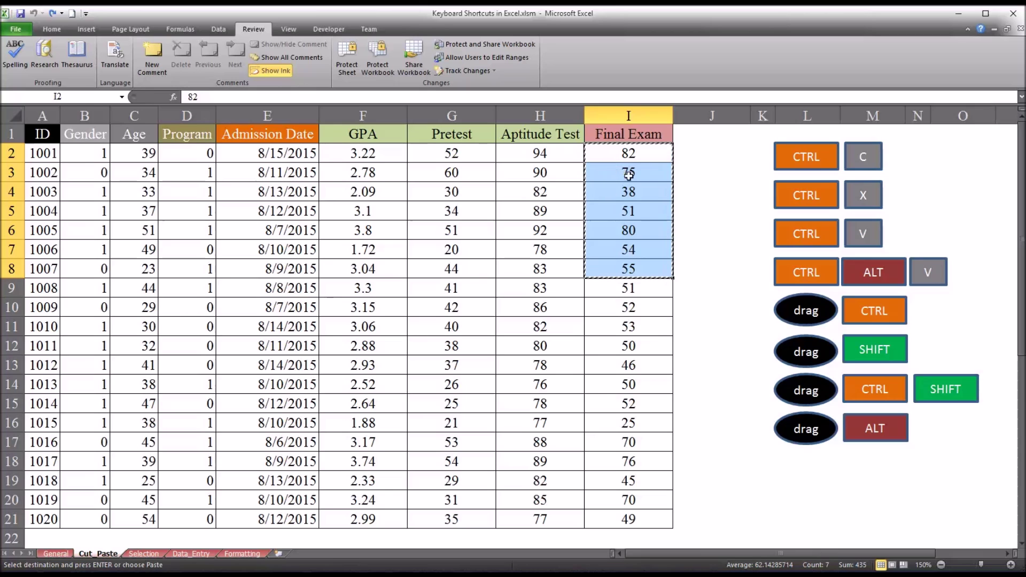
left_click(706, 155)
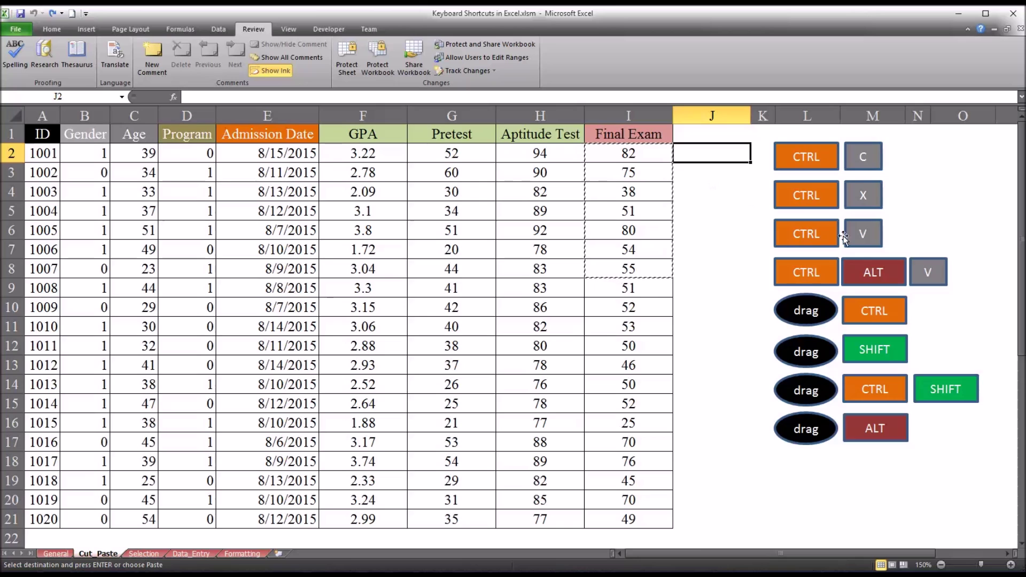
key("shift+Down")
key("shift+Down")
key("shift+Down")
key("shift+Down")
key("shift+Down")
key("shift+Down")
key("ctrl+v")
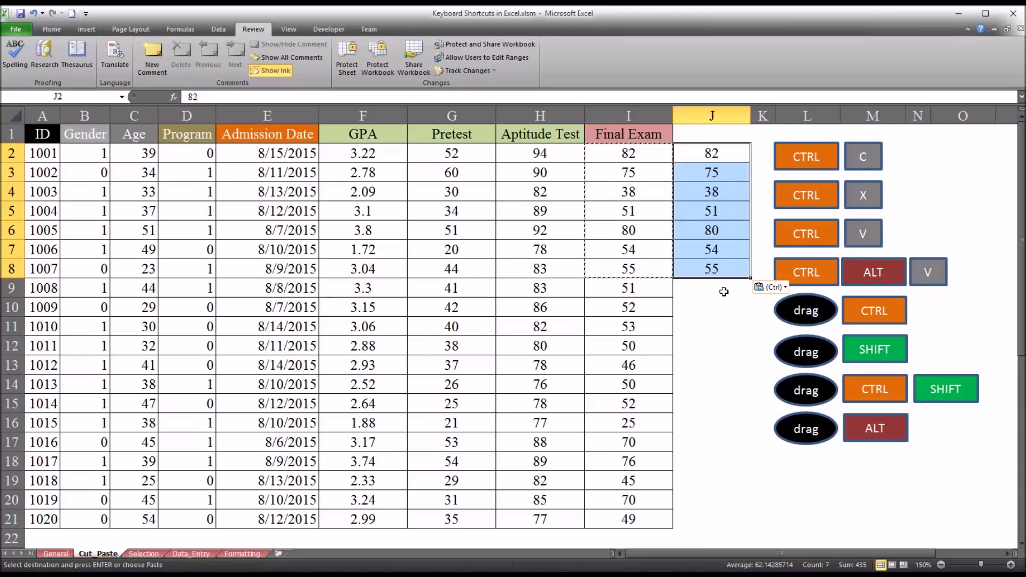
key("Delete")
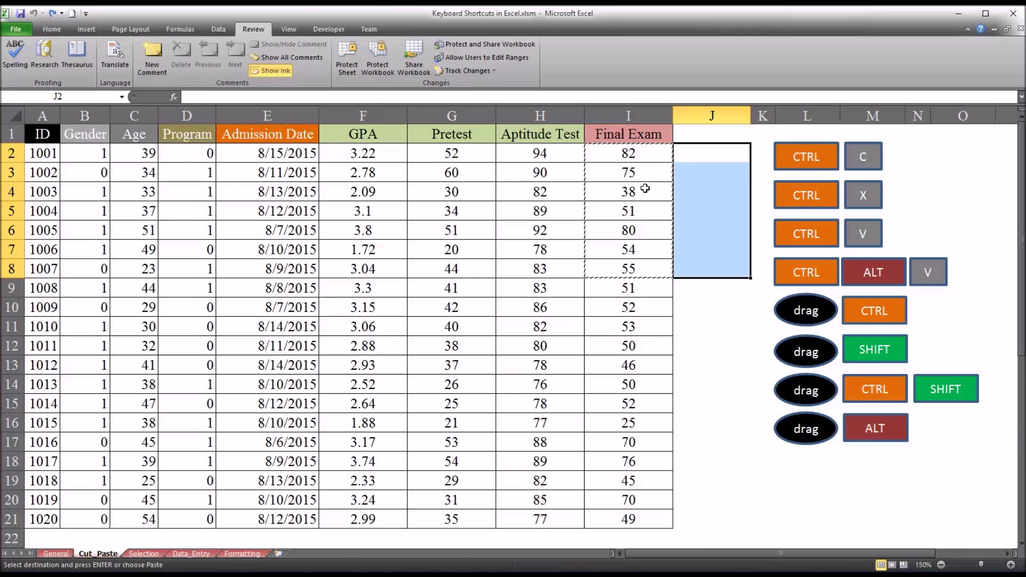
left_click_drag(643, 158, 633, 269)
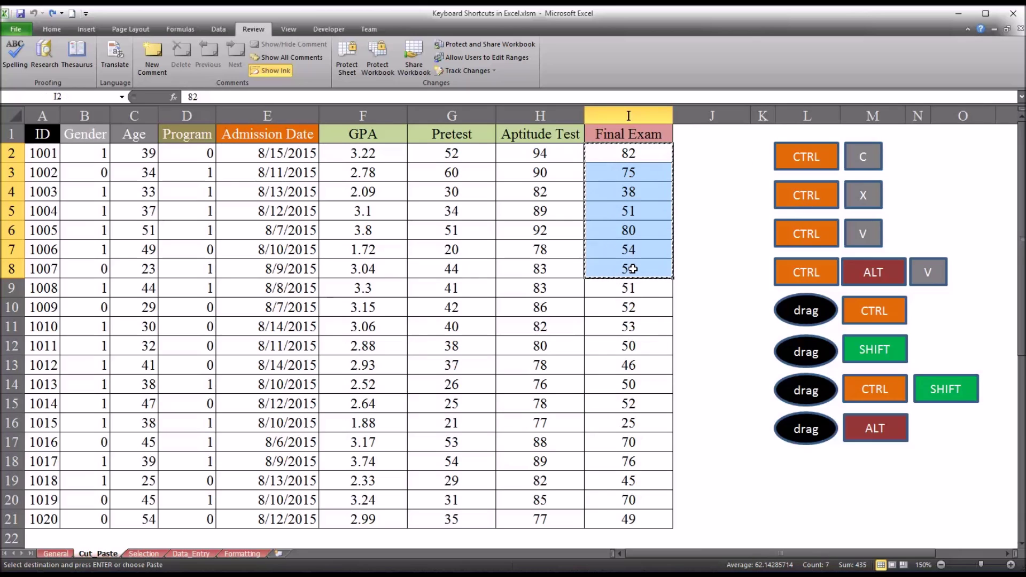
left_click(700, 155)
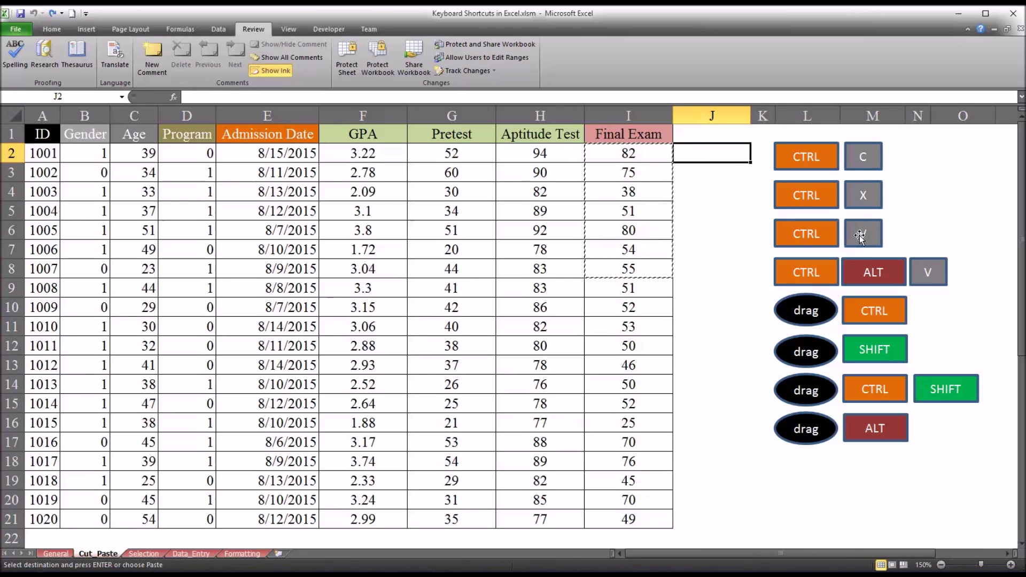
key("ctrl+v")
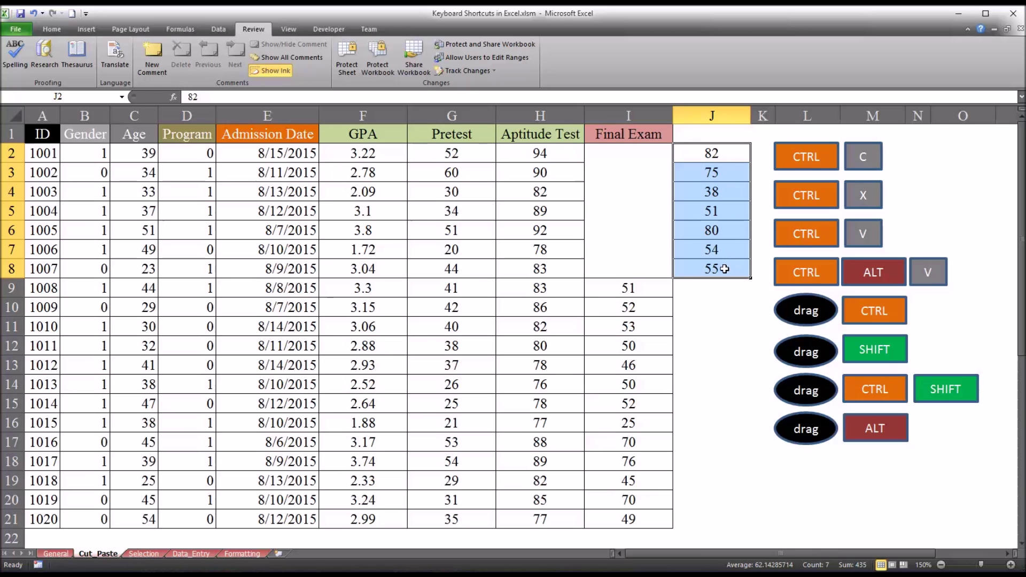
key("ctrl+z")
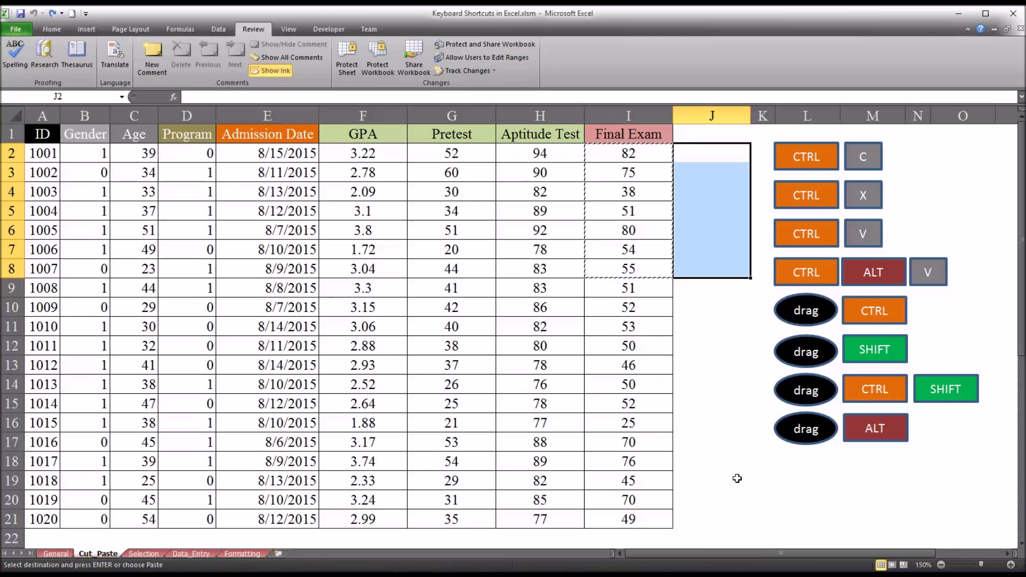
key("shift+BackSpace")
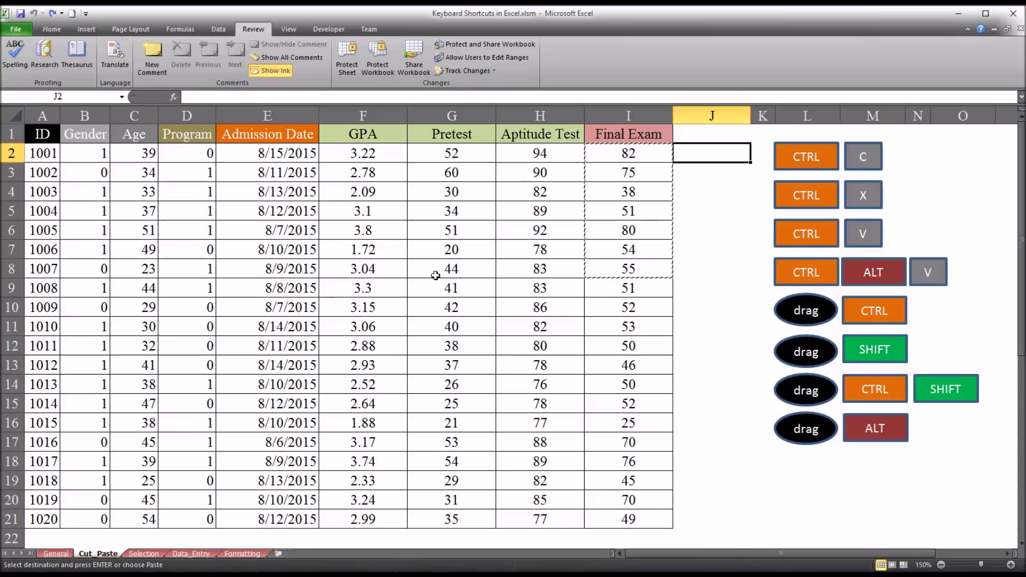
- Copy GPA values F2:F11 and paste them into J2 as Values only via Paste Special
left_click_drag(344, 154, 354, 327)
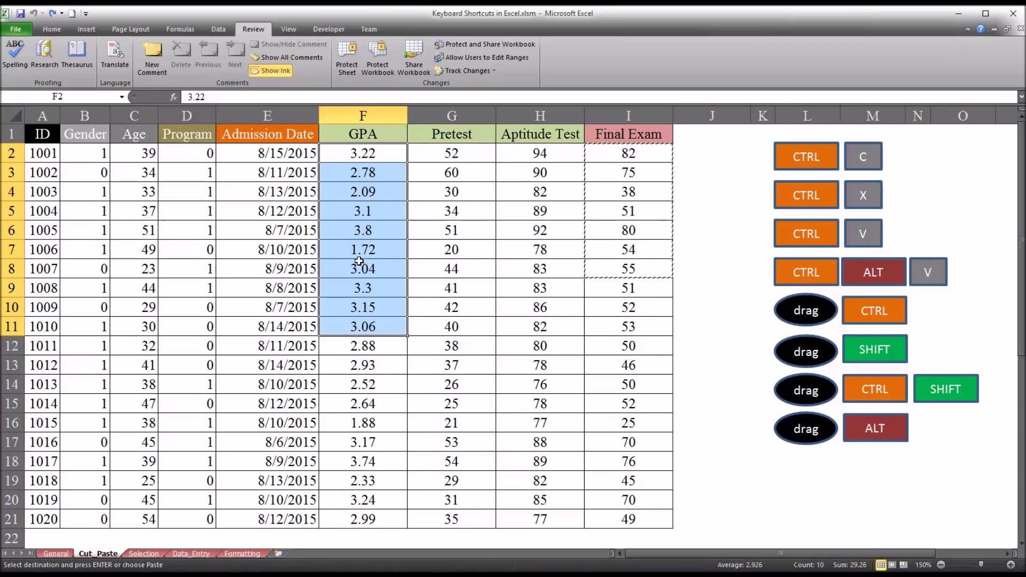
key("ctrl+c")
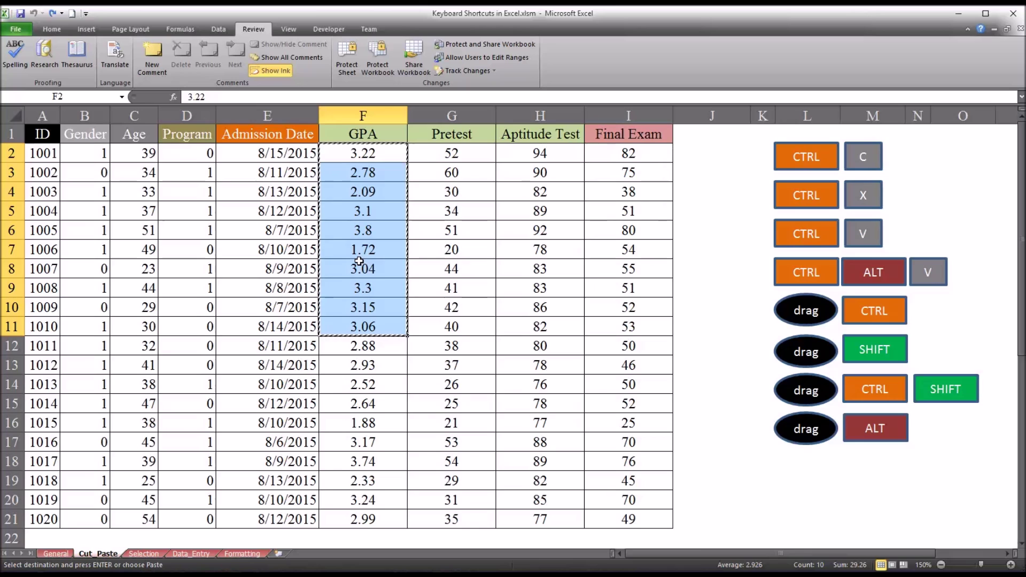
left_click(705, 158)
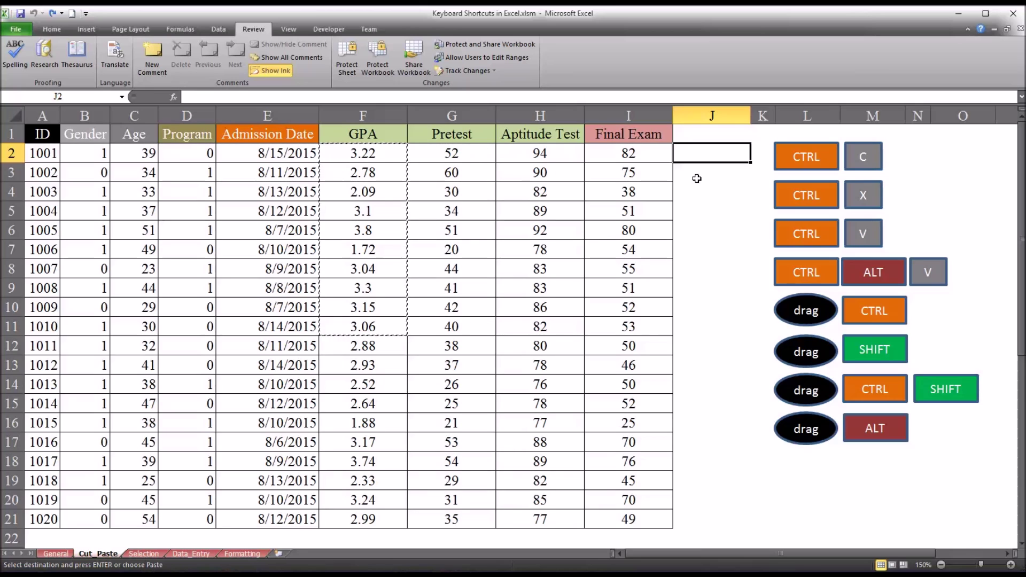
key("ctrl+alt+v")
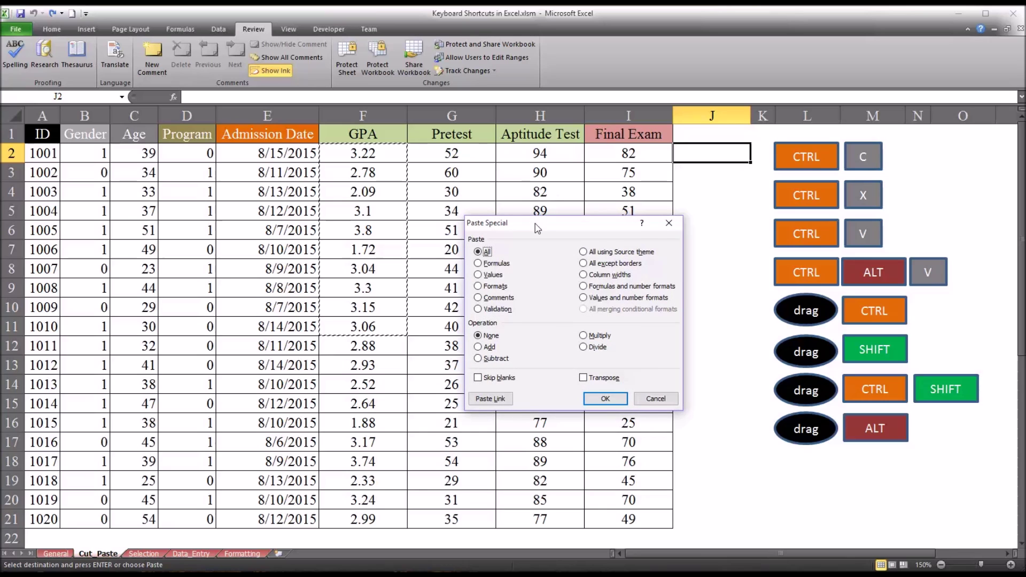
left_click_drag(537, 228, 502, 234)
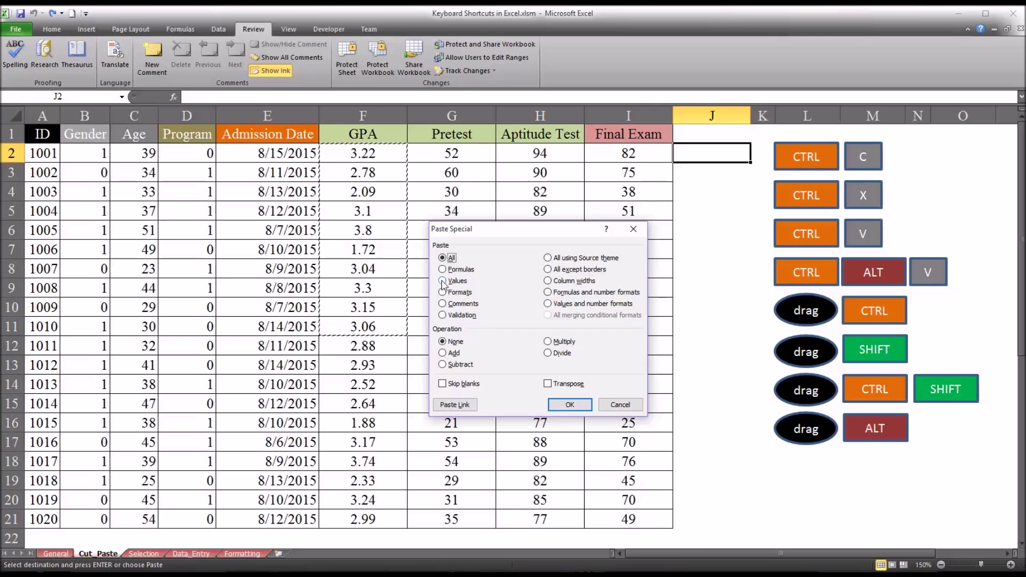
left_click(444, 281)
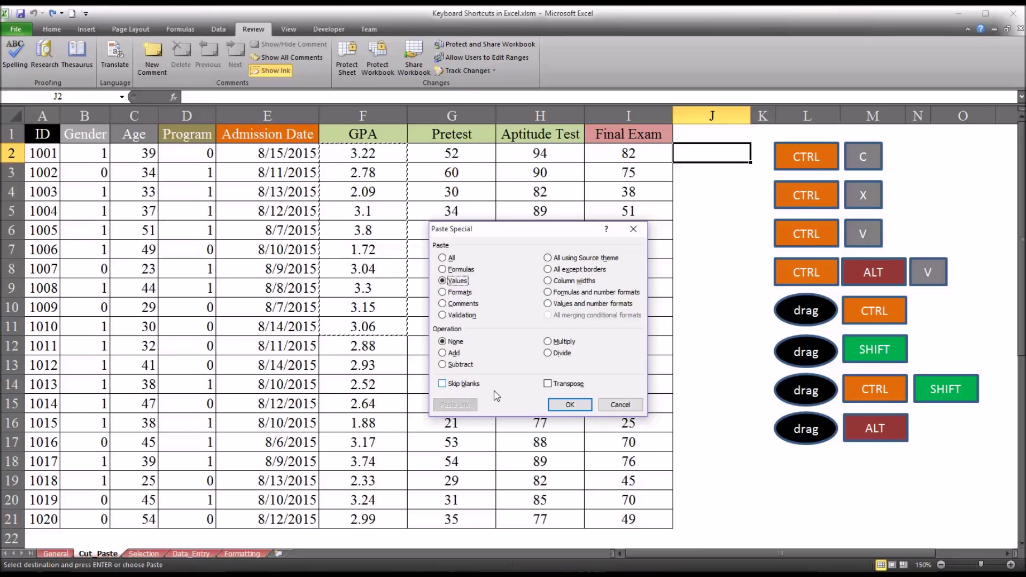
left_click(569, 404)
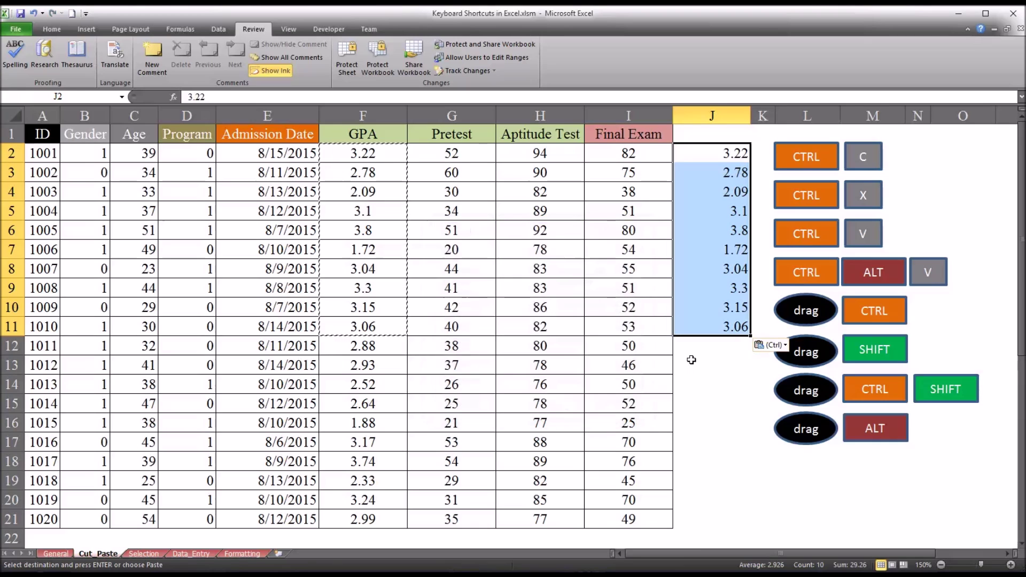
- Check the pasted values from J2 to J11, then undo the paste
left_click(719, 158)
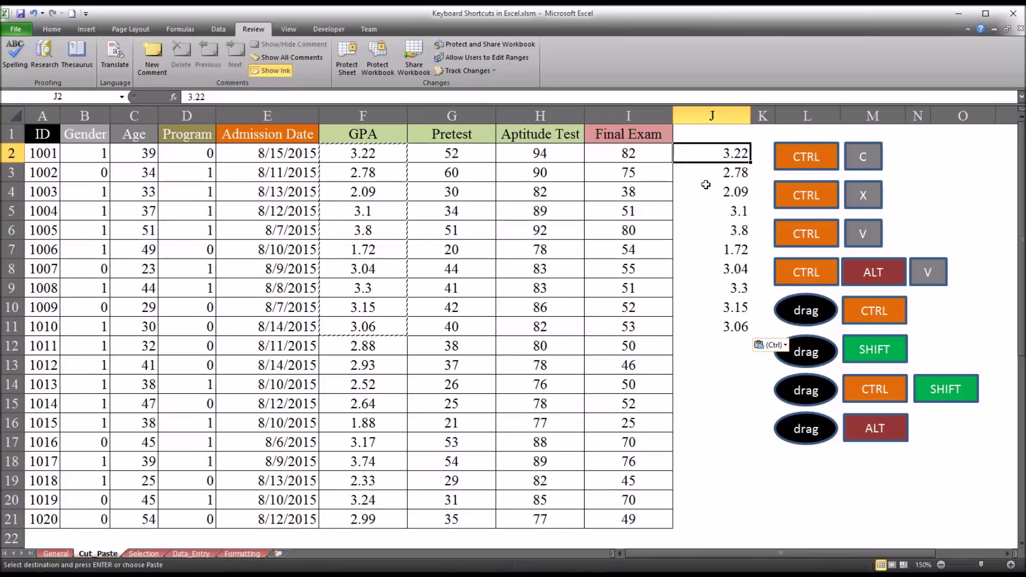
left_click(704, 321)
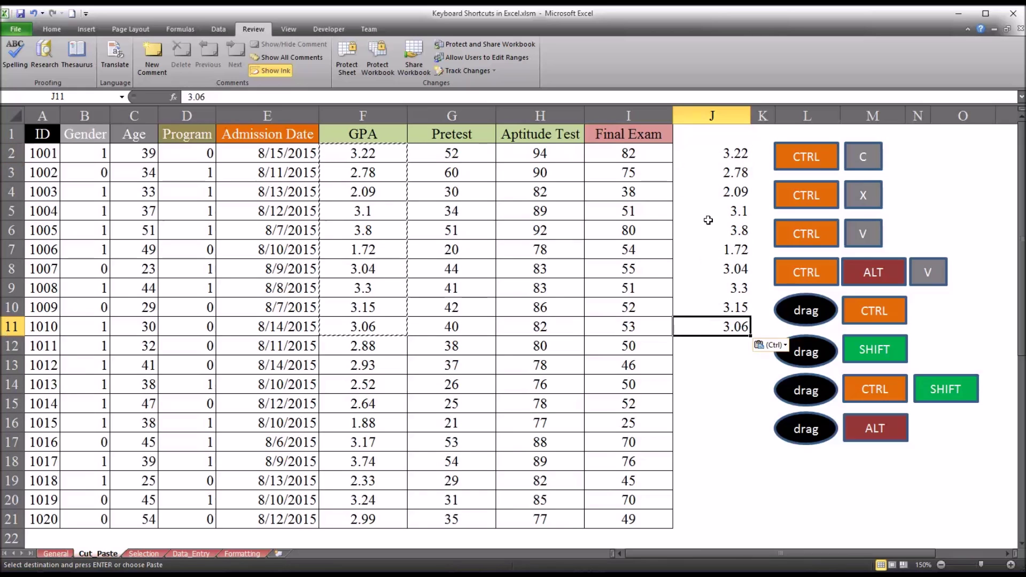
left_click(703, 154)
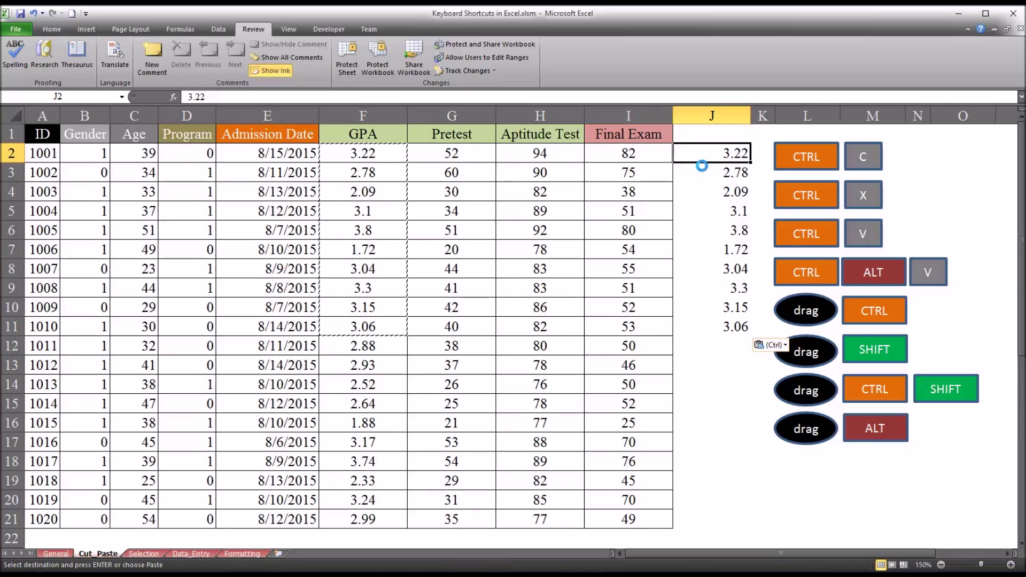
key("ctrl+z")
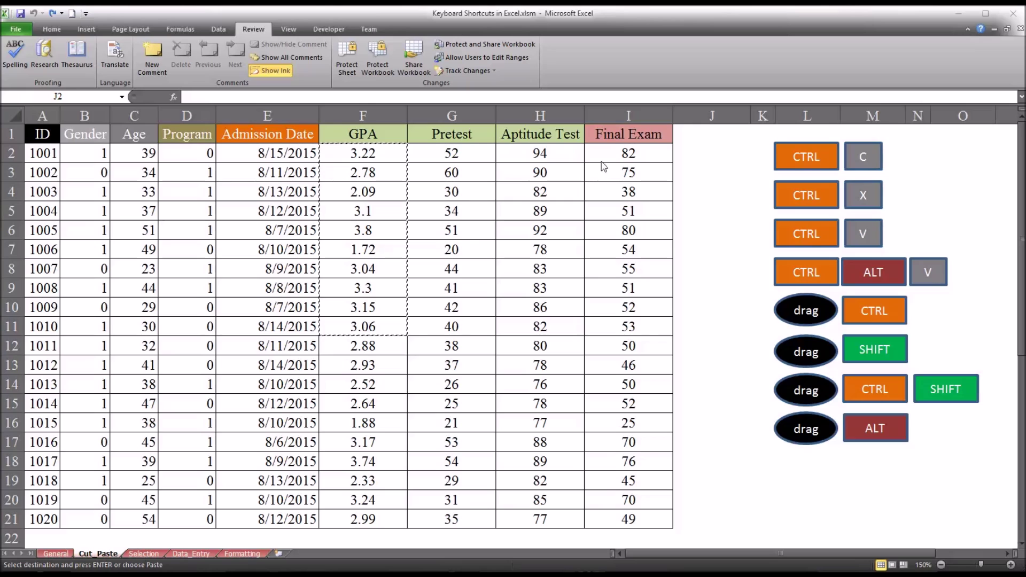
key("shift+Down")
key("shift+Down")
key("shift+Down")
key("shift+Down")
key("shift+Down")
key("shift+Down")
key("shift+Down")
key("shift+Down")
key("shift+Down")
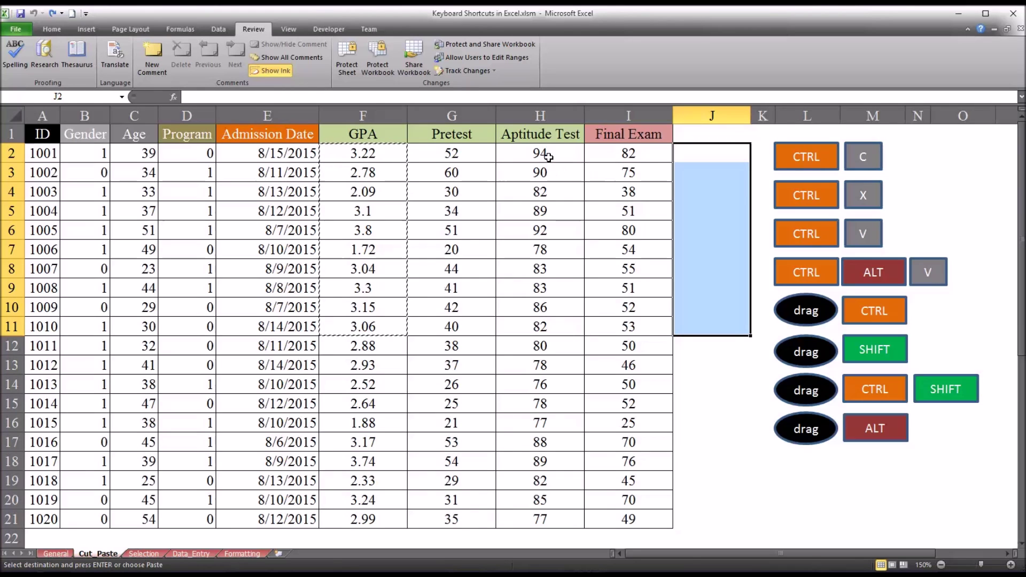
left_click_drag(549, 157, 536, 290)
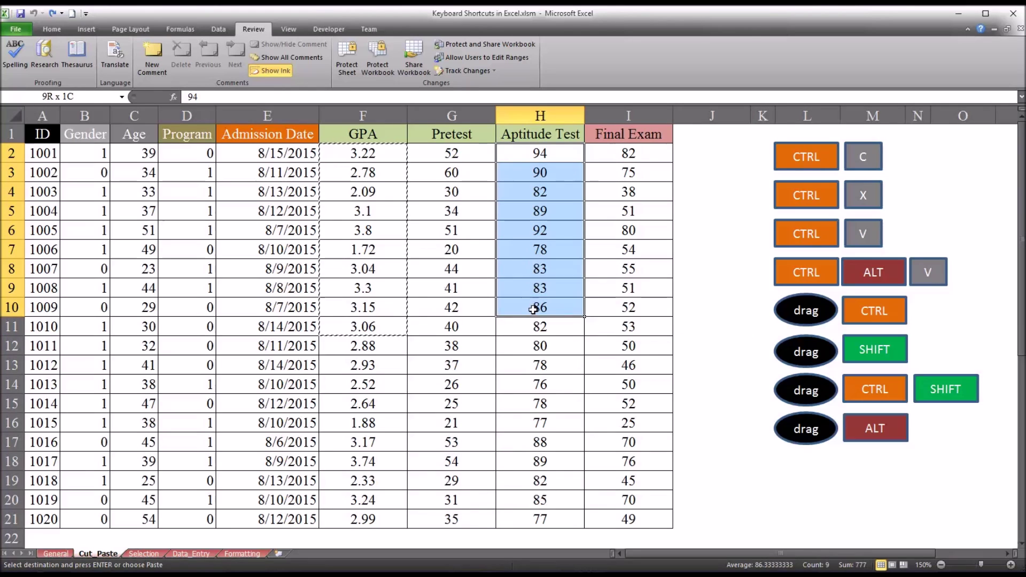
left_click_drag(533, 309, 534, 327)
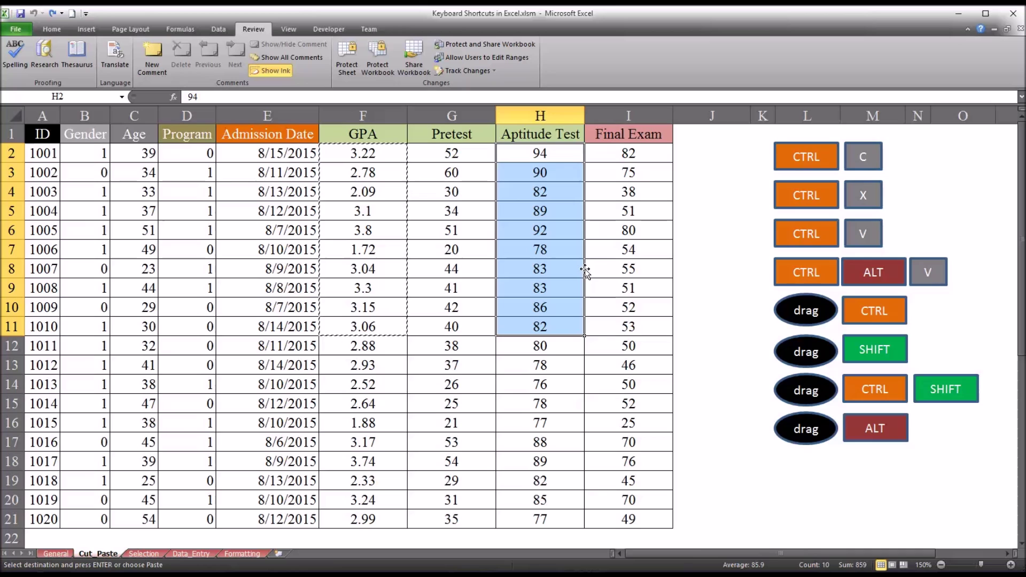
left_click_drag(585, 270, 696, 268)
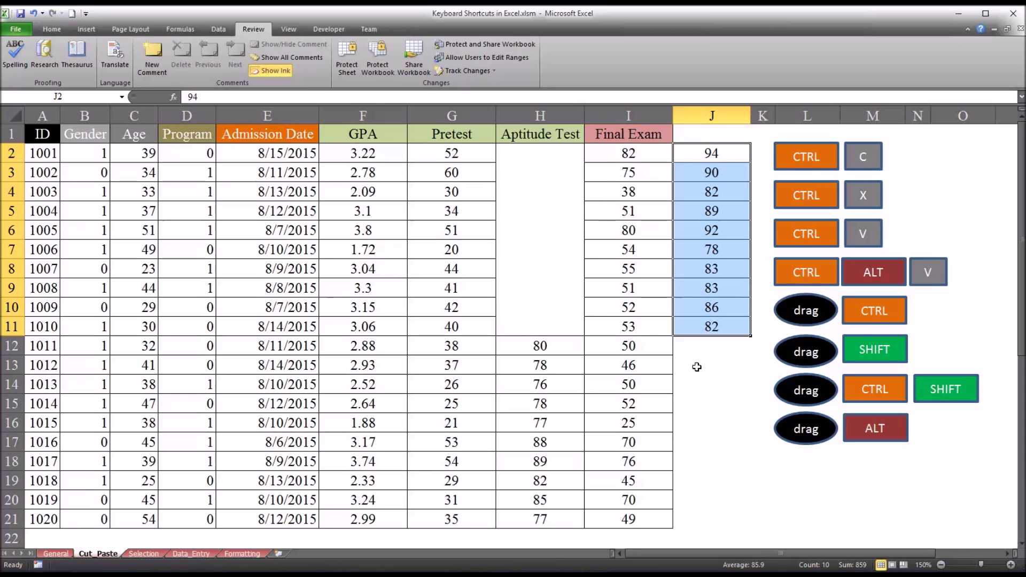
key("ctrl+z")
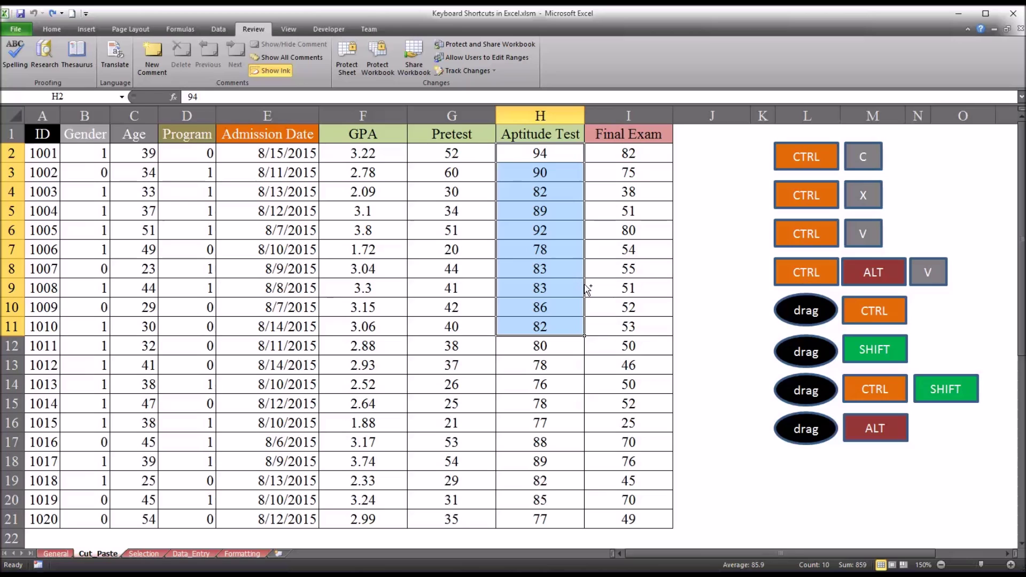
left_click_drag(586, 289, 701, 295)
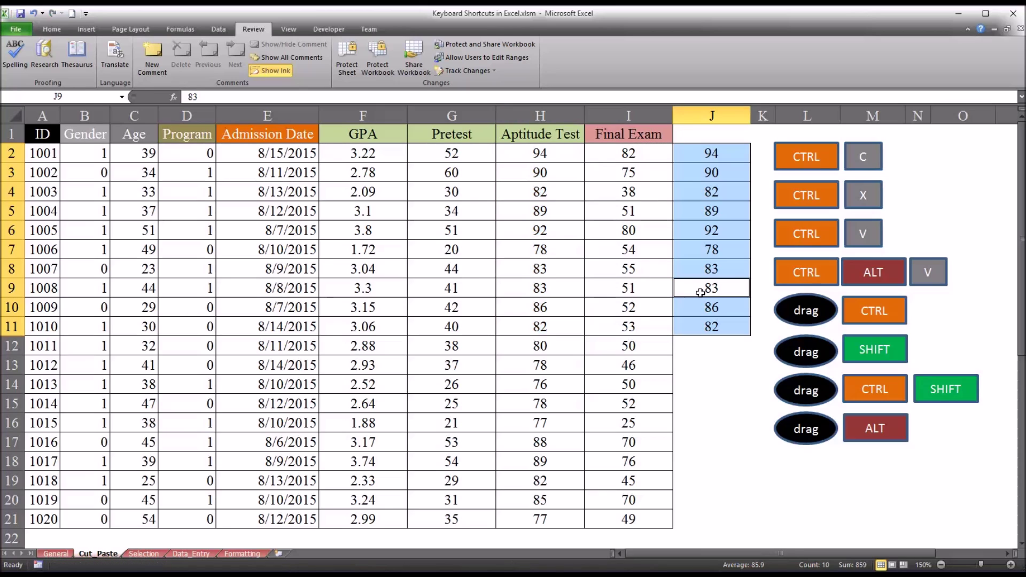
left_click(702, 343)
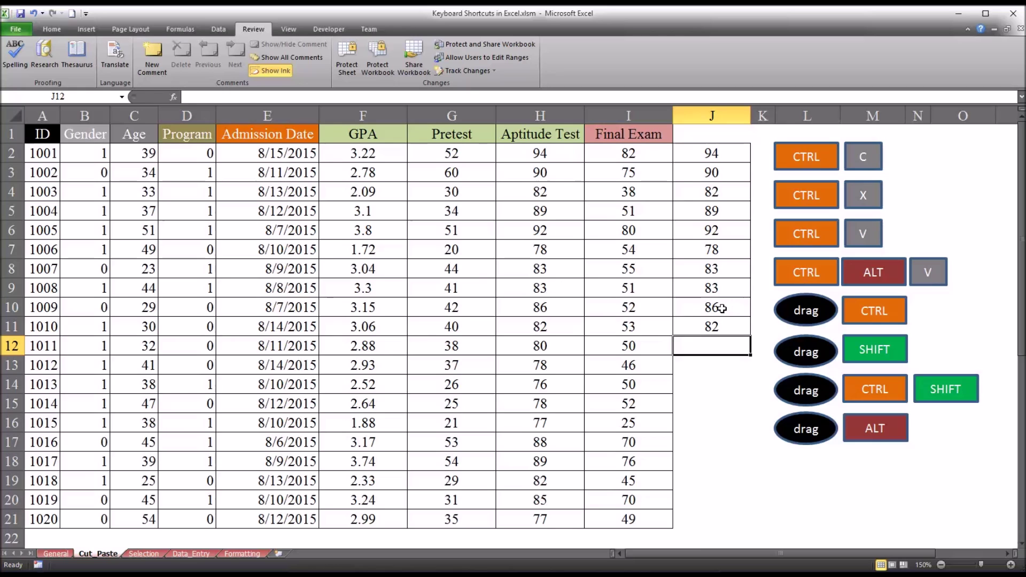
key("ctrl+z")
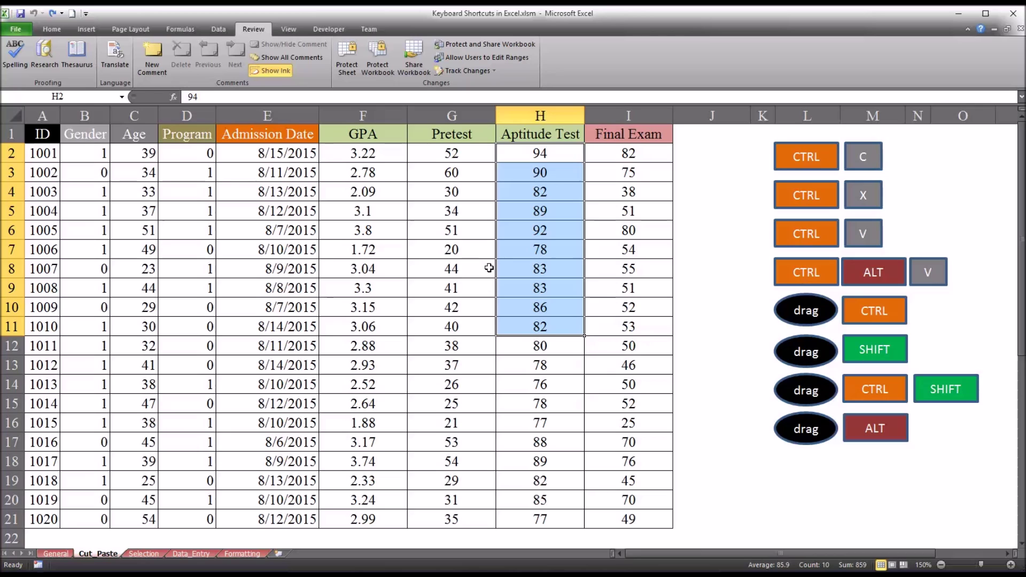
- Select the first ten Pretest scores, G2:G11
left_click(462, 157)
left_click(512, 156)
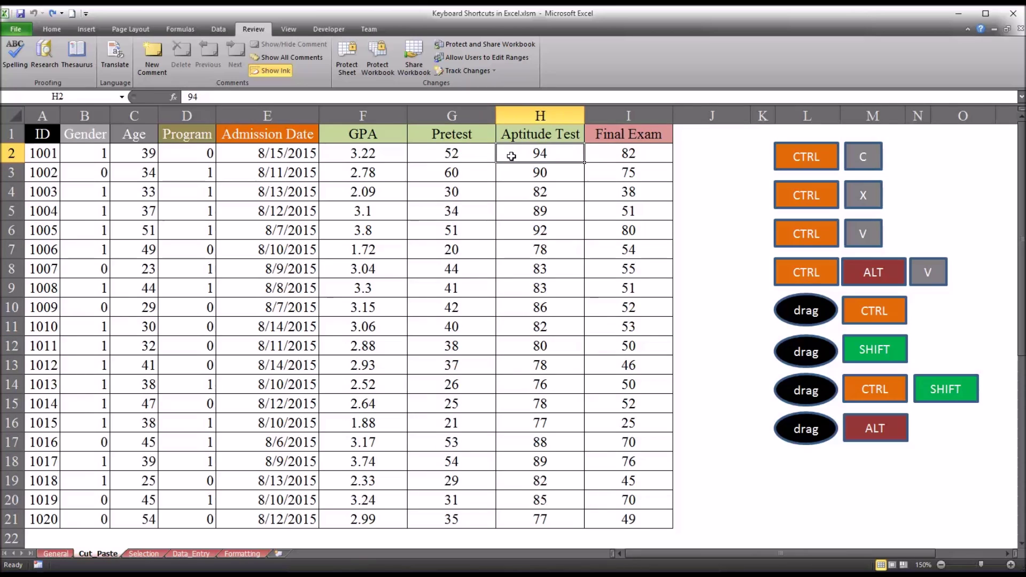
left_click(480, 156)
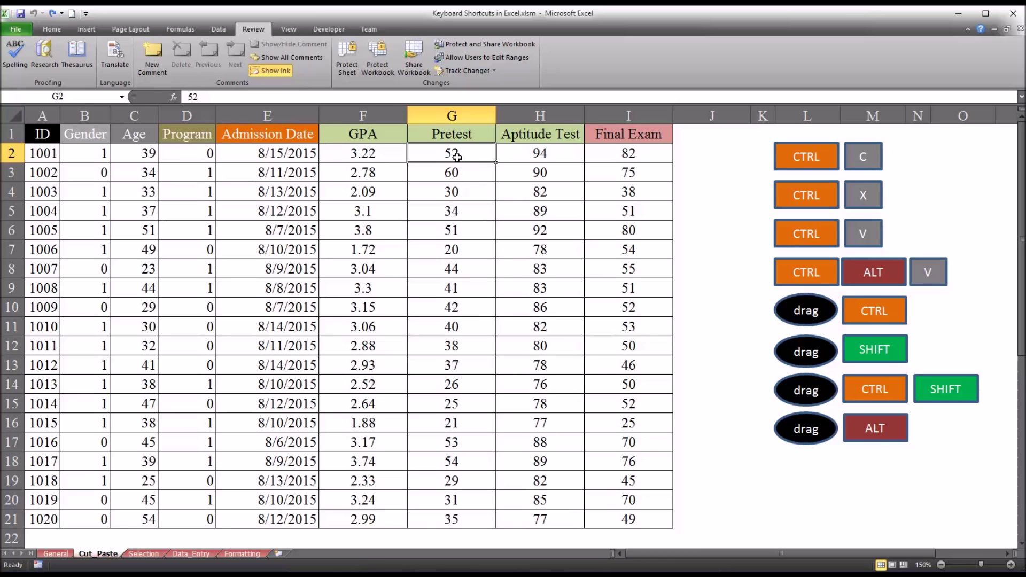
left_click_drag(451, 158, 440, 323)
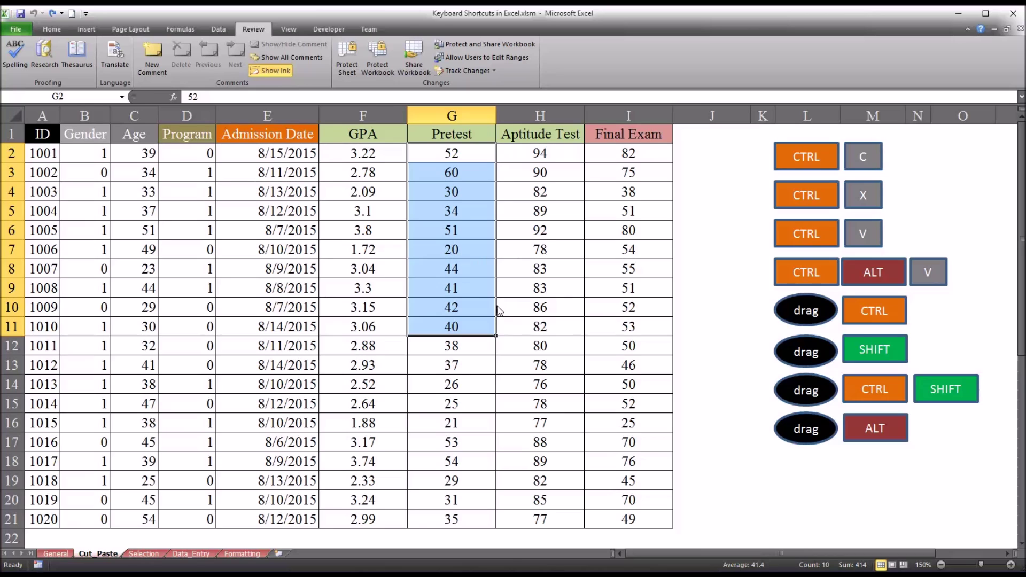
- Shift-drag the Pretest scores to insert them into the Aptitude Test column at H12, then undo
left_click_drag(499, 310, 529, 375)
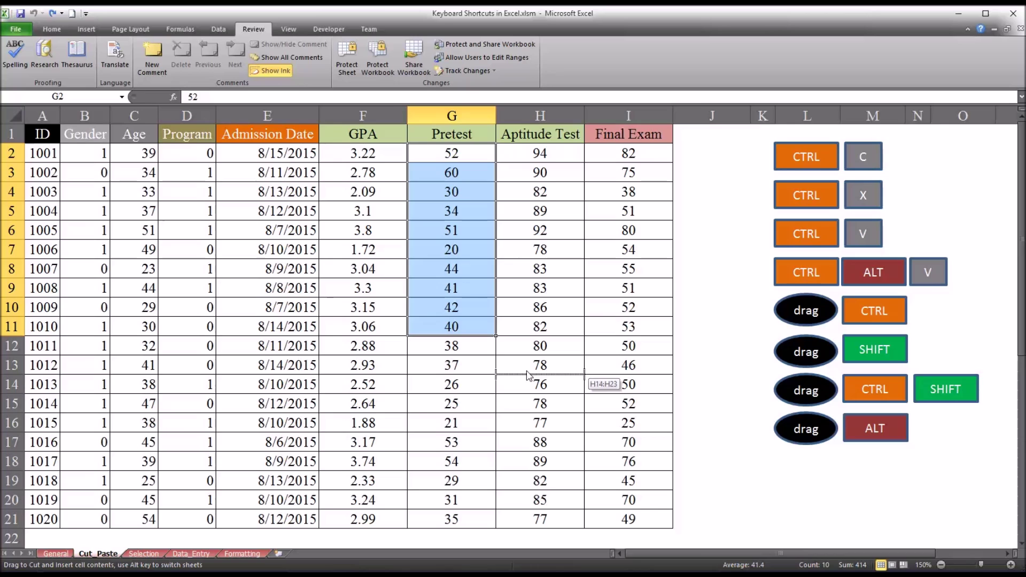
left_click_drag(528, 369, 527, 344)
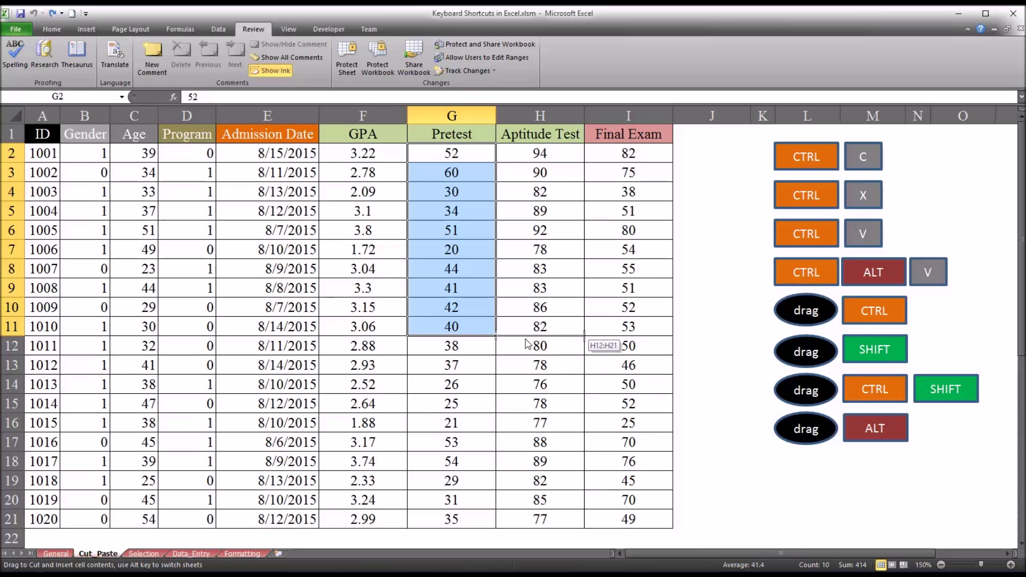
left_click_drag(527, 344, 528, 342)
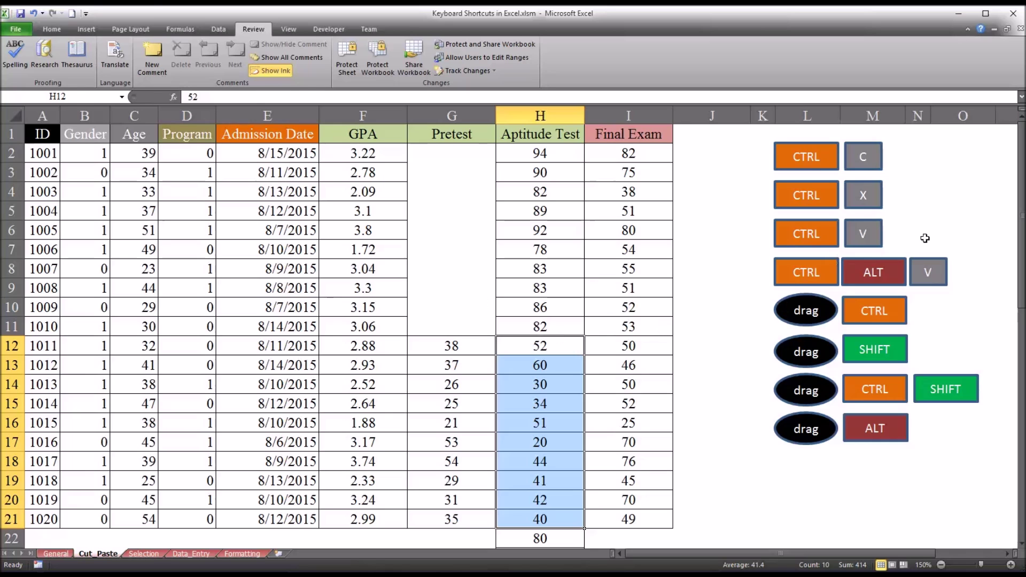
mouse_move(1023, 234)
left_mouse_down()
mouse_move(1022, 324)
mouse_move(1023, 234)
left_mouse_up()
key("ctrl+z")
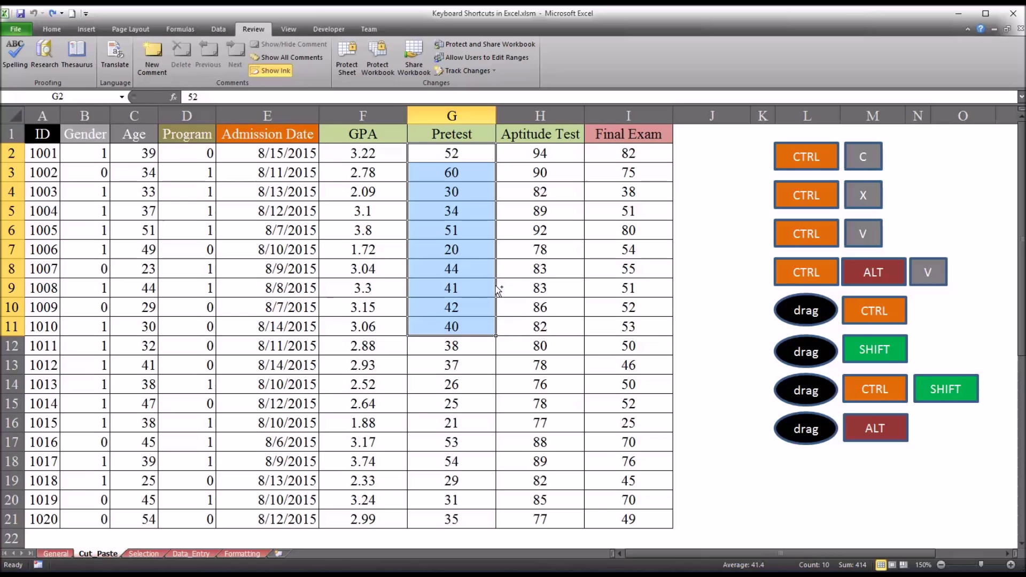
- Ctrl+Shift-drag to insert a copy of the Pretest scores into column H, then undo it
left_click_drag(499, 291, 527, 405)
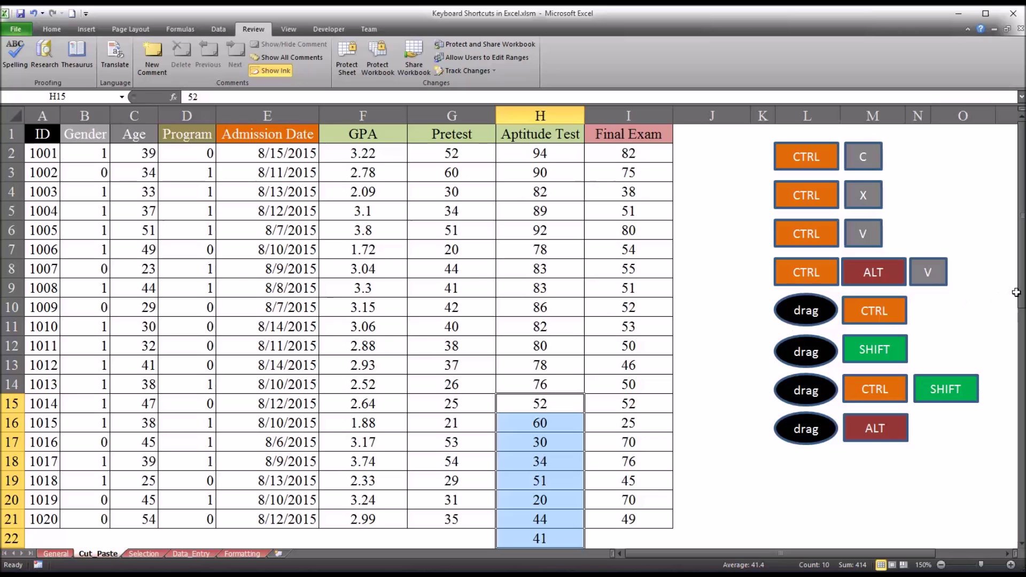
left_click_drag(1021, 293, 1002, 251)
key("ctrl+z")
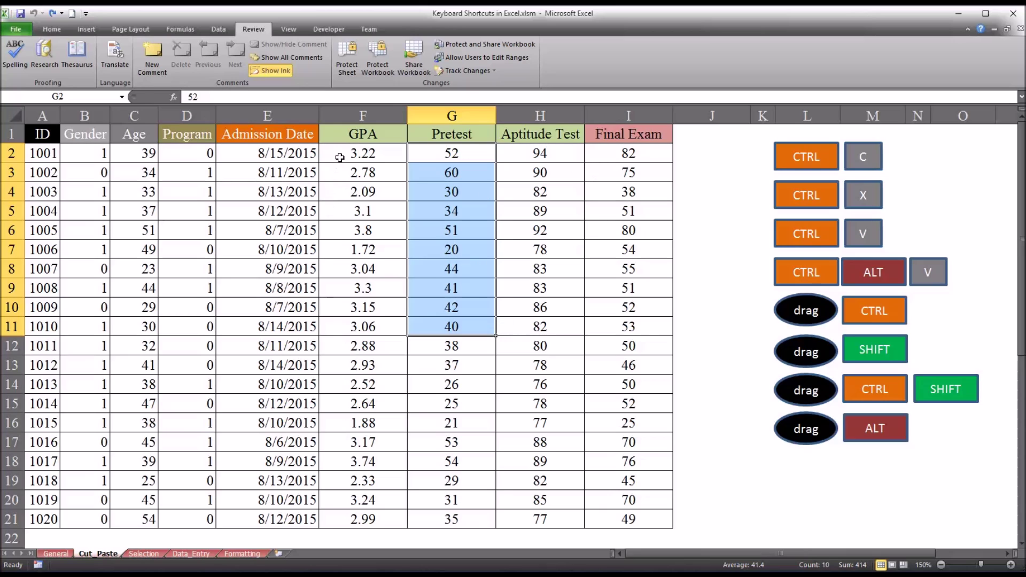
left_click_drag(340, 155, 348, 416)
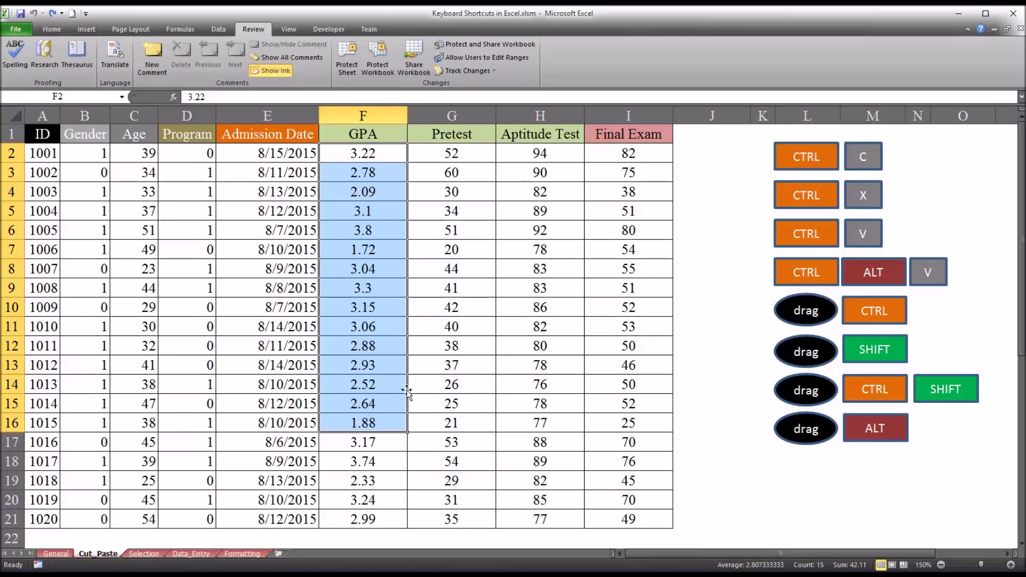
left_click_drag(407, 393, 618, 389)
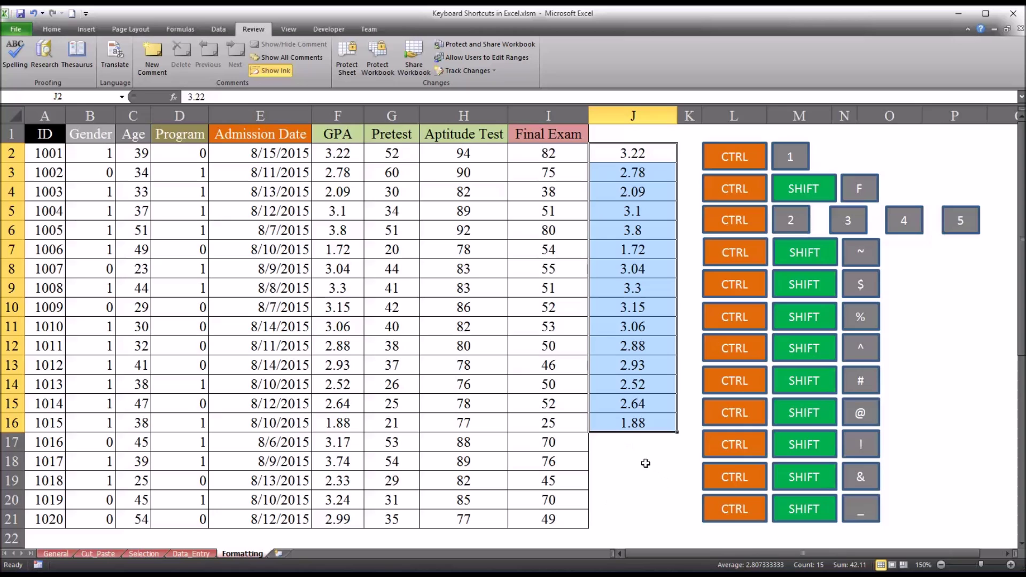
left_click(101, 555)
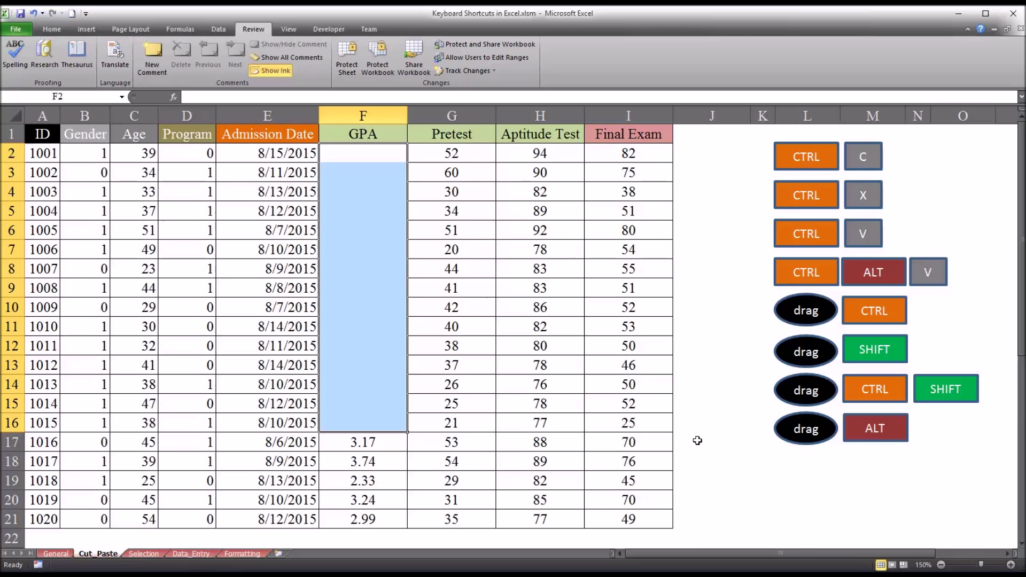
key("ctrl+Page_Down")
key("ctrl+Page_Down")
key("ctrl+Page_Down")
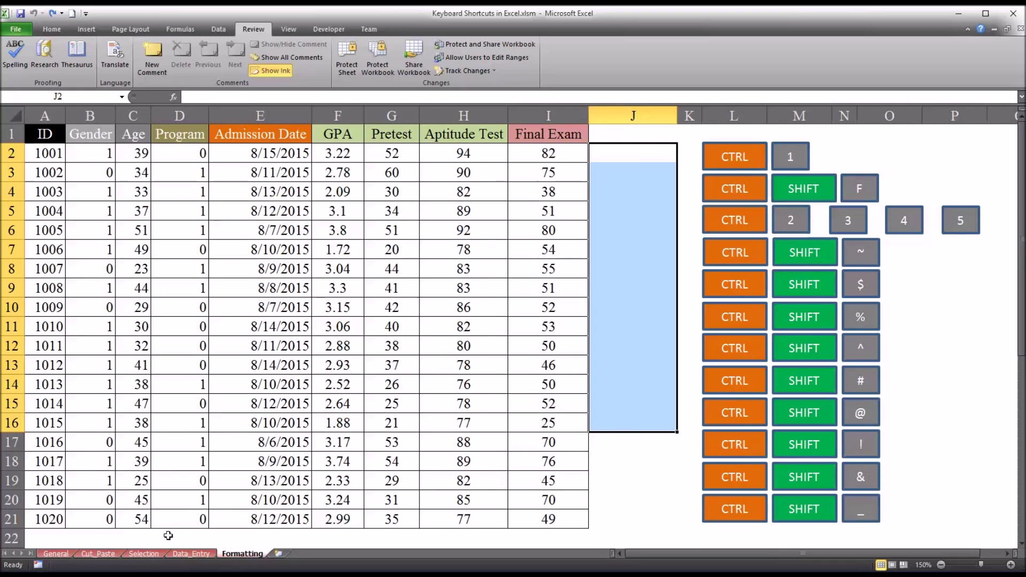
left_click(98, 554)
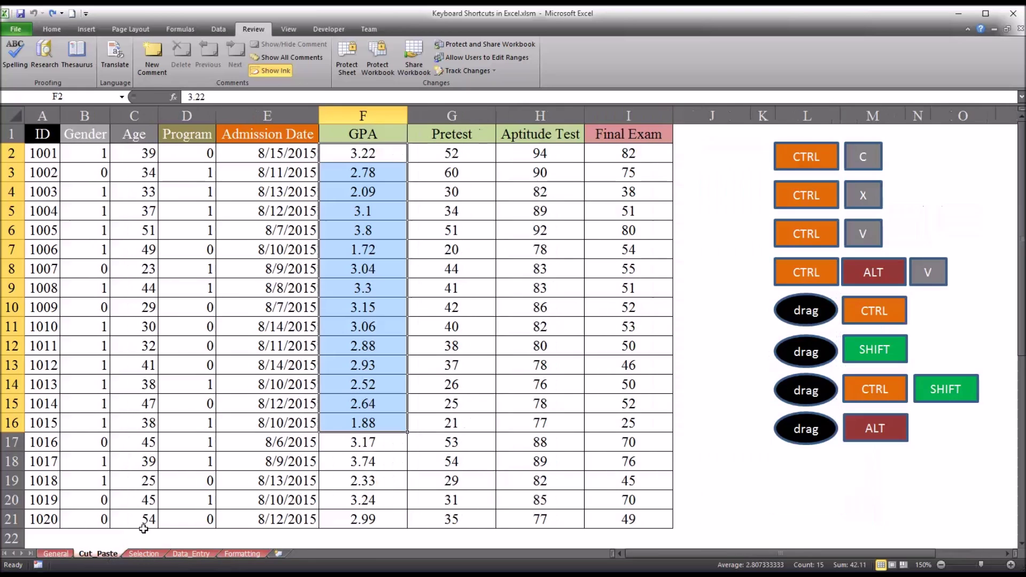
left_click(676, 282)
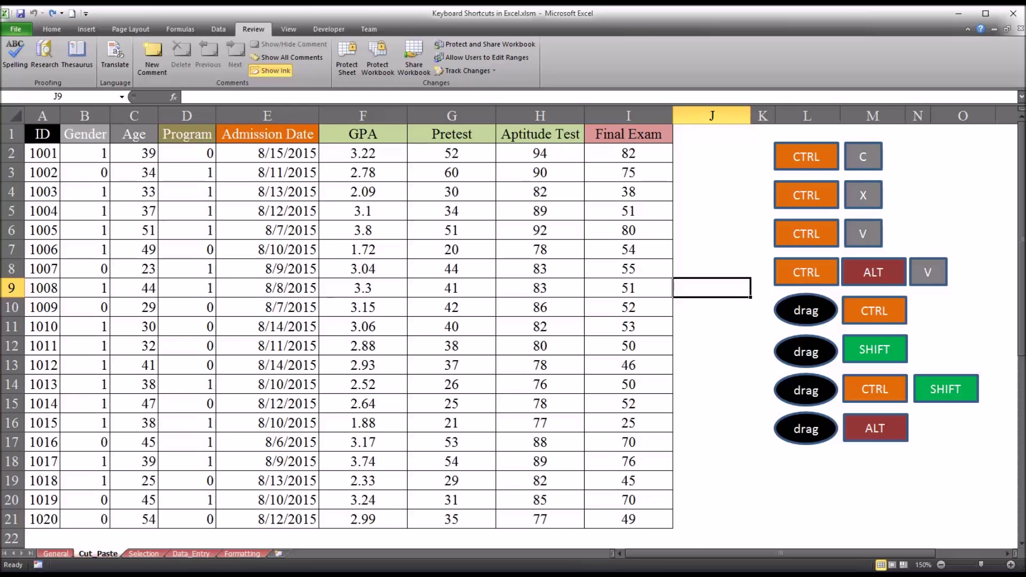